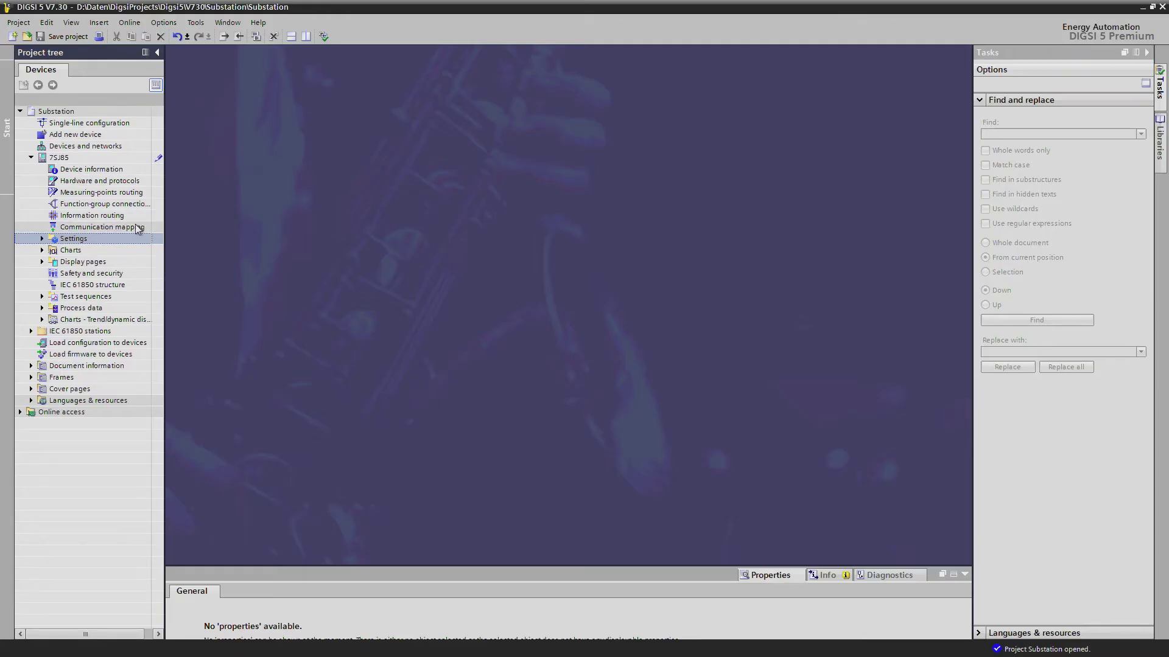
Step: Rename the 7SJ85 device to '=F01 cable feeder' and expand its Settings branch
click(64, 159)
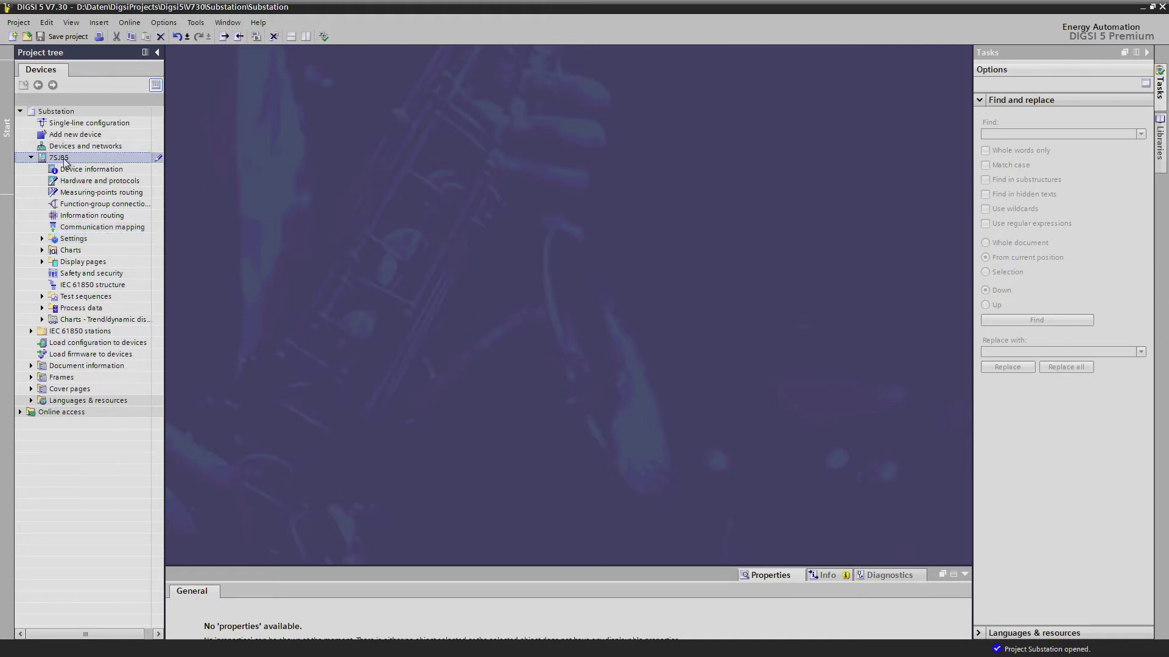
click(85, 159)
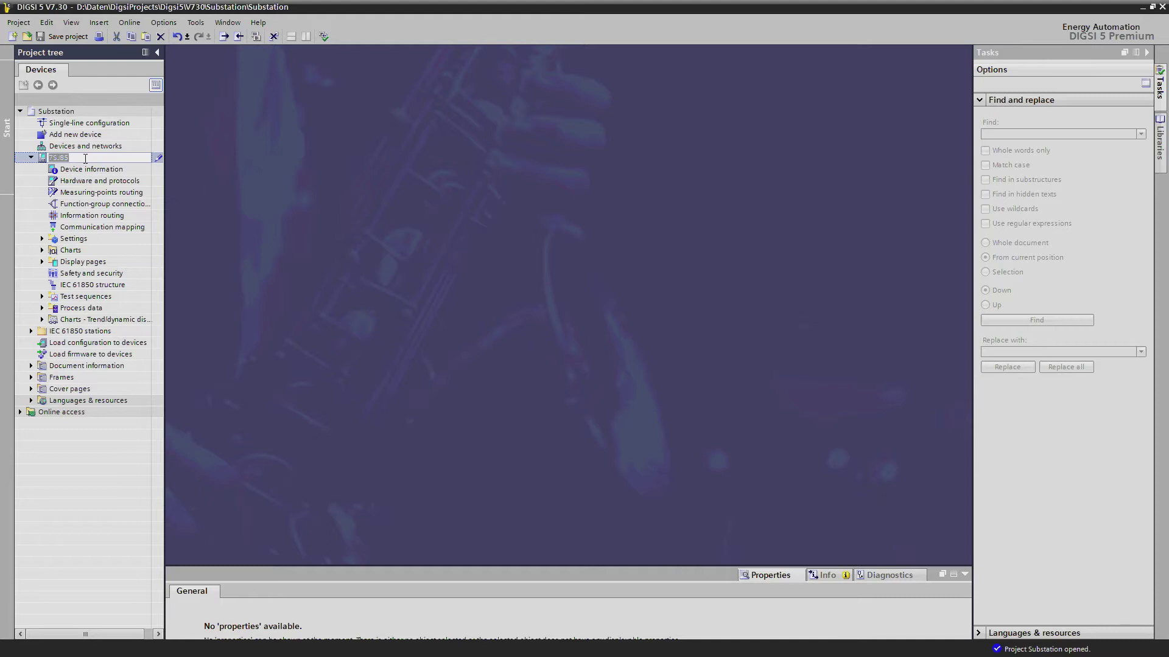
text(=F01 cable feeder)
key(Return)
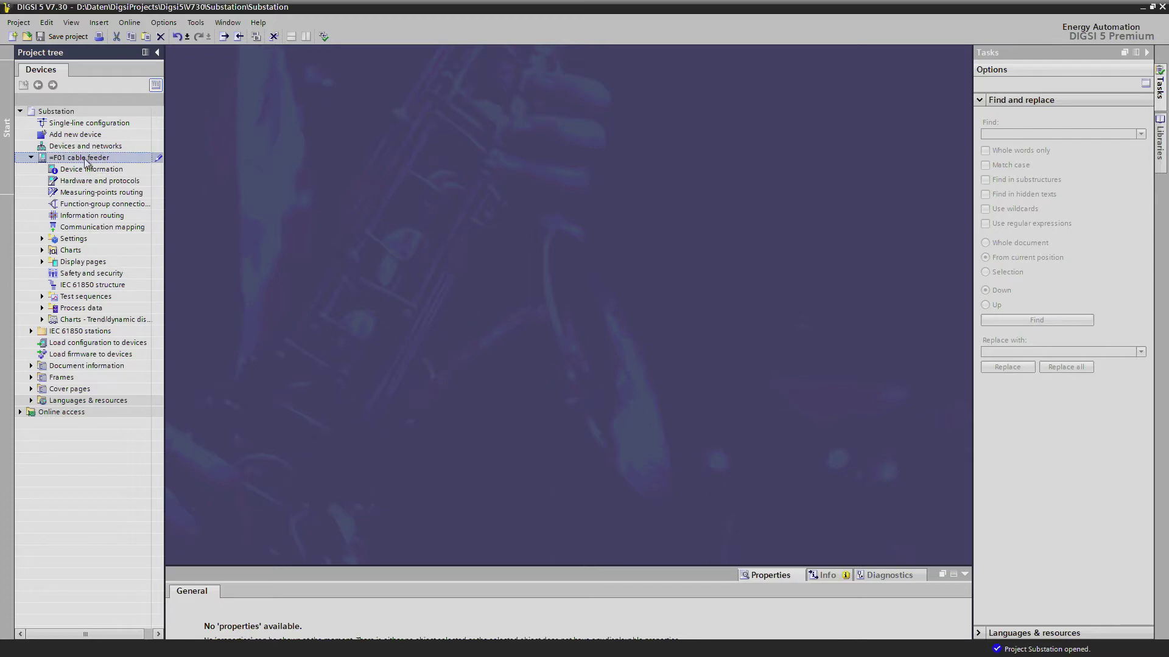
click(42, 239)
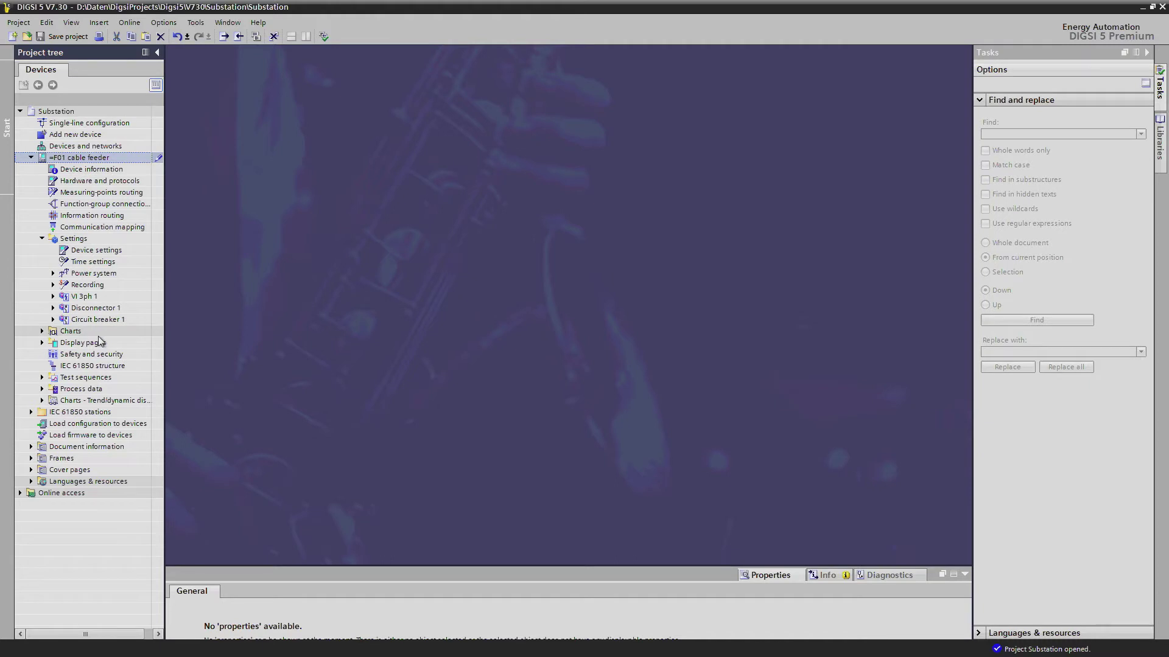
click(88, 241)
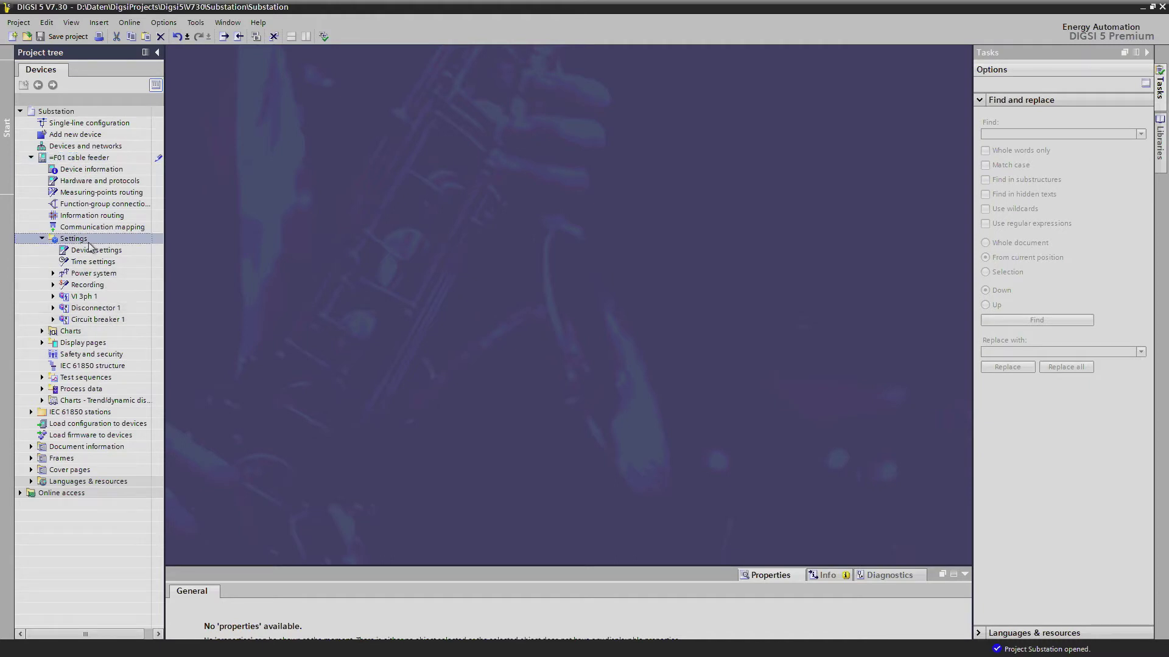
Step: In Device settings, use 3 settings groups and a binary input threshold of Low: 10 V, High: 19 V
double_click(90, 252)
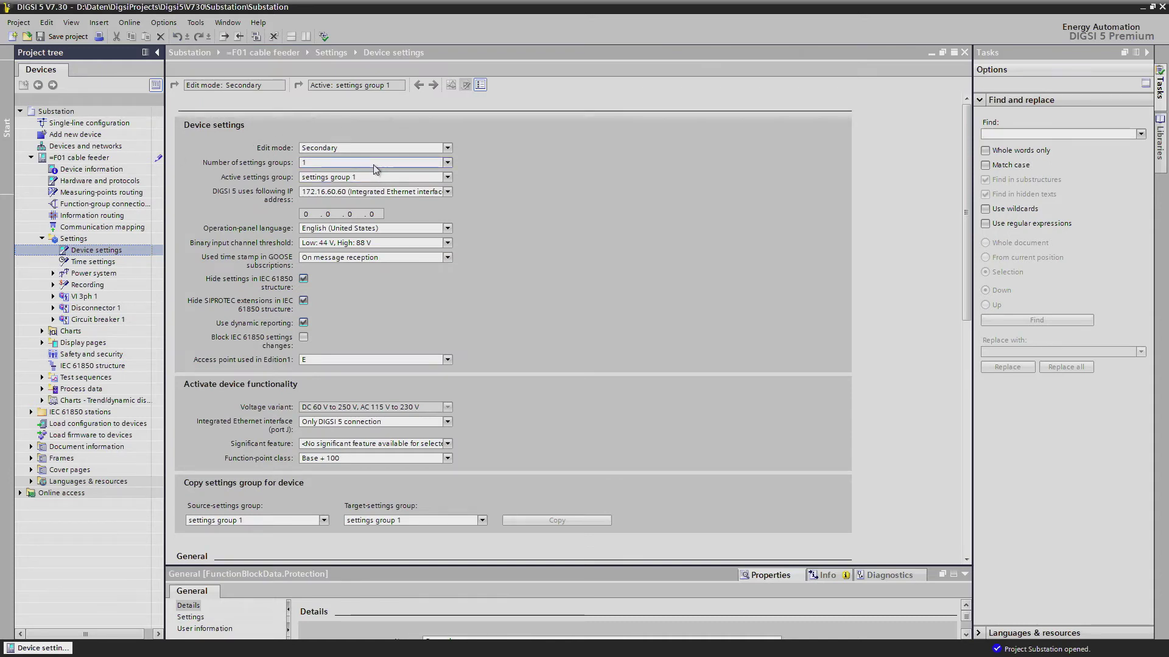
click(447, 148)
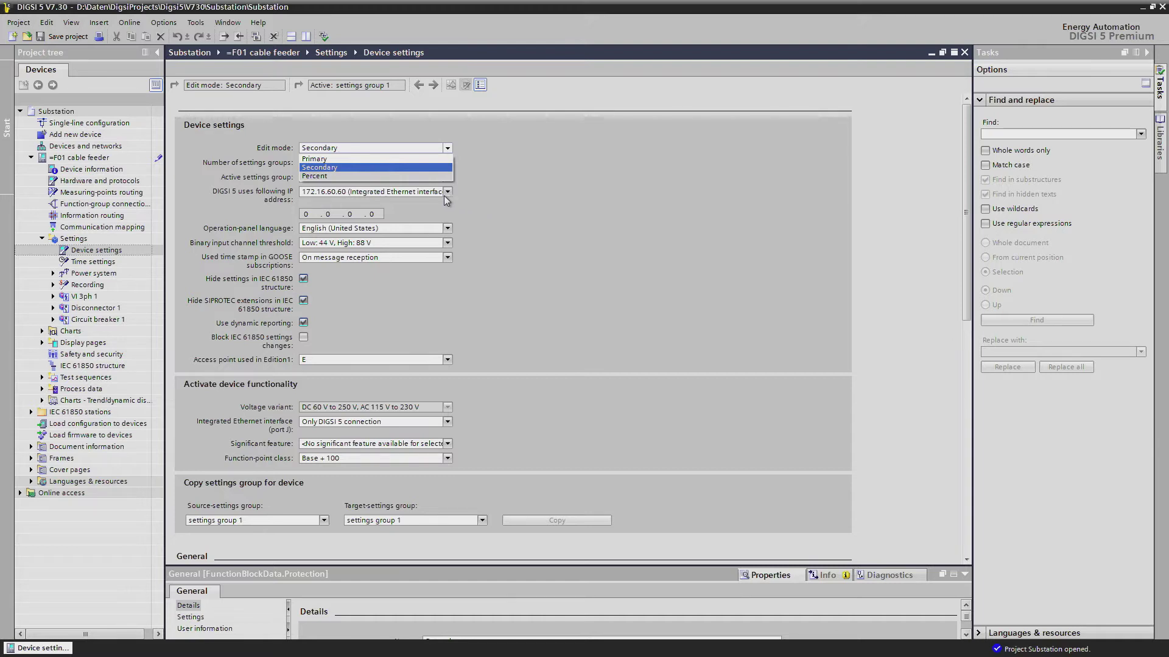
click(392, 168)
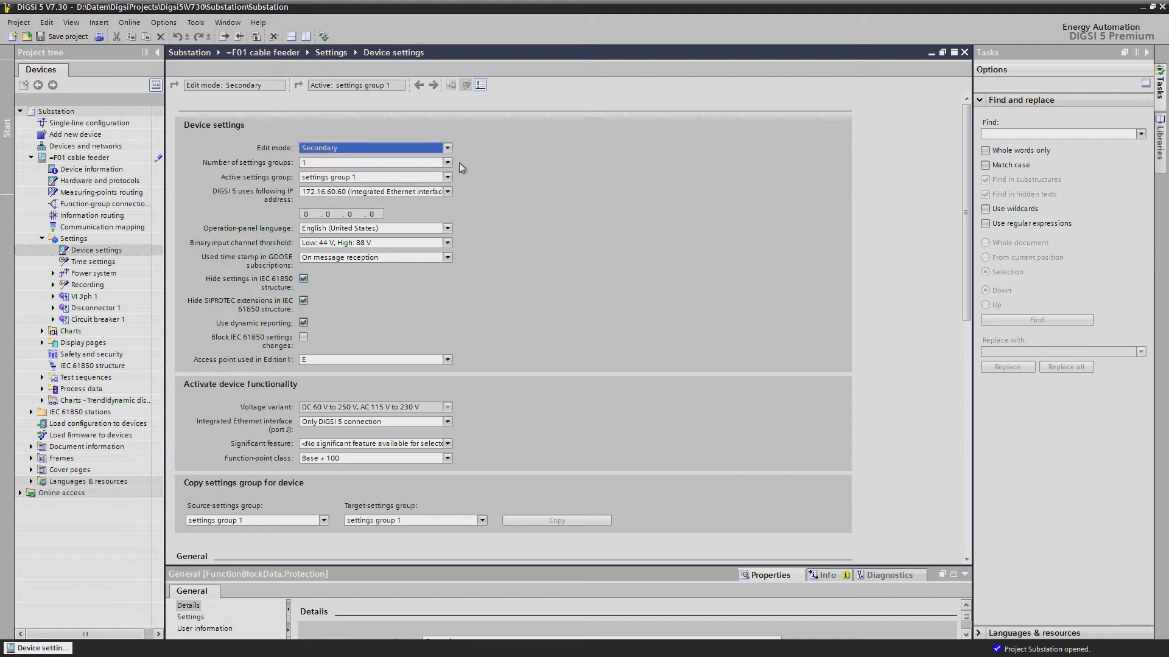
click(391, 164)
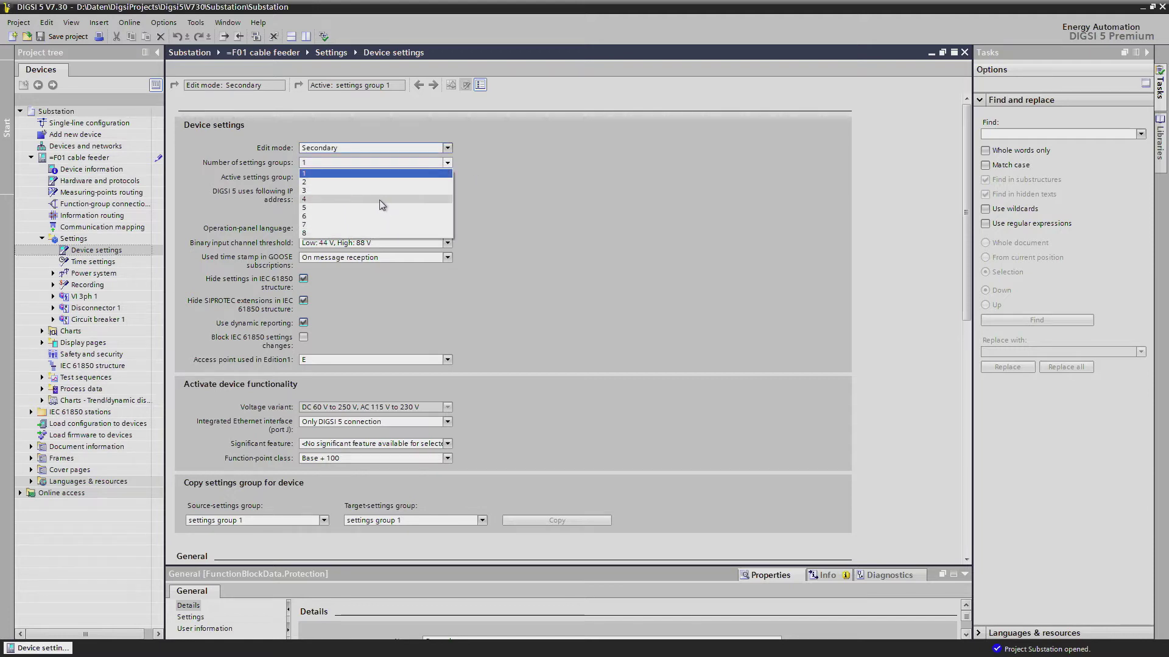
click(378, 191)
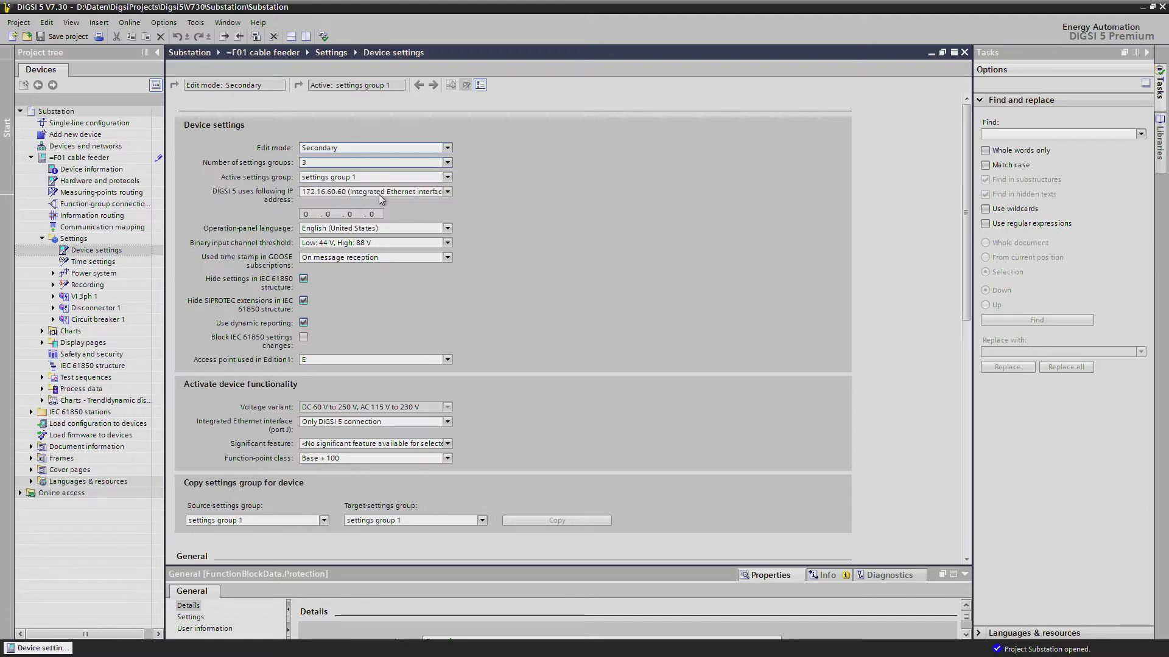
click(438, 177)
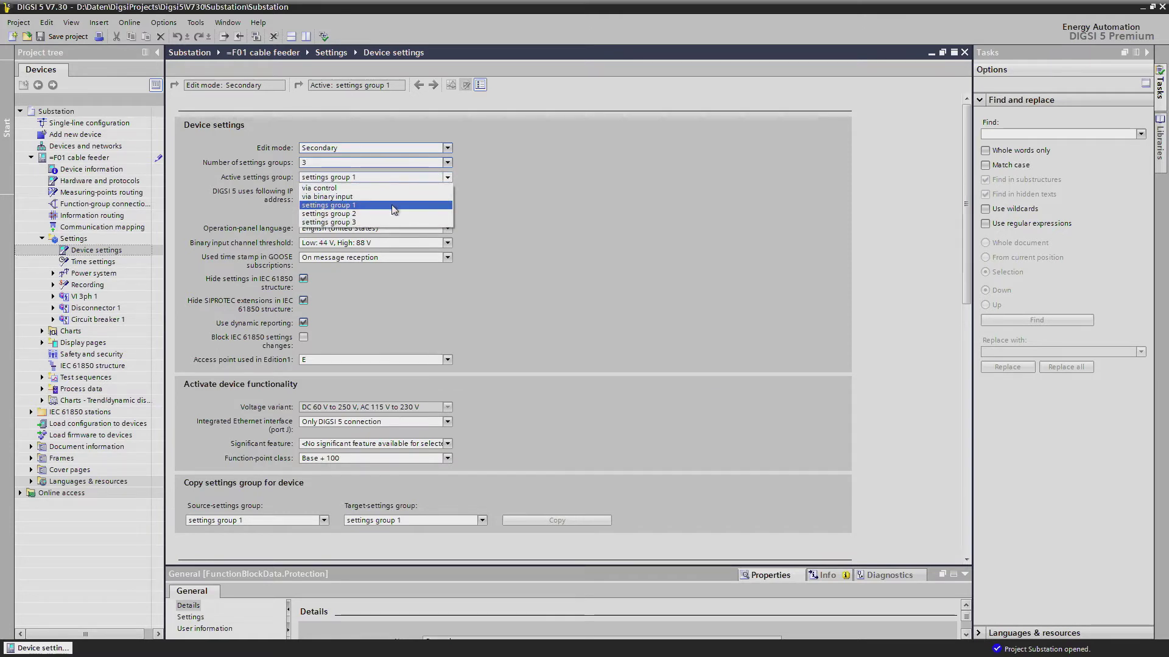
click(392, 206)
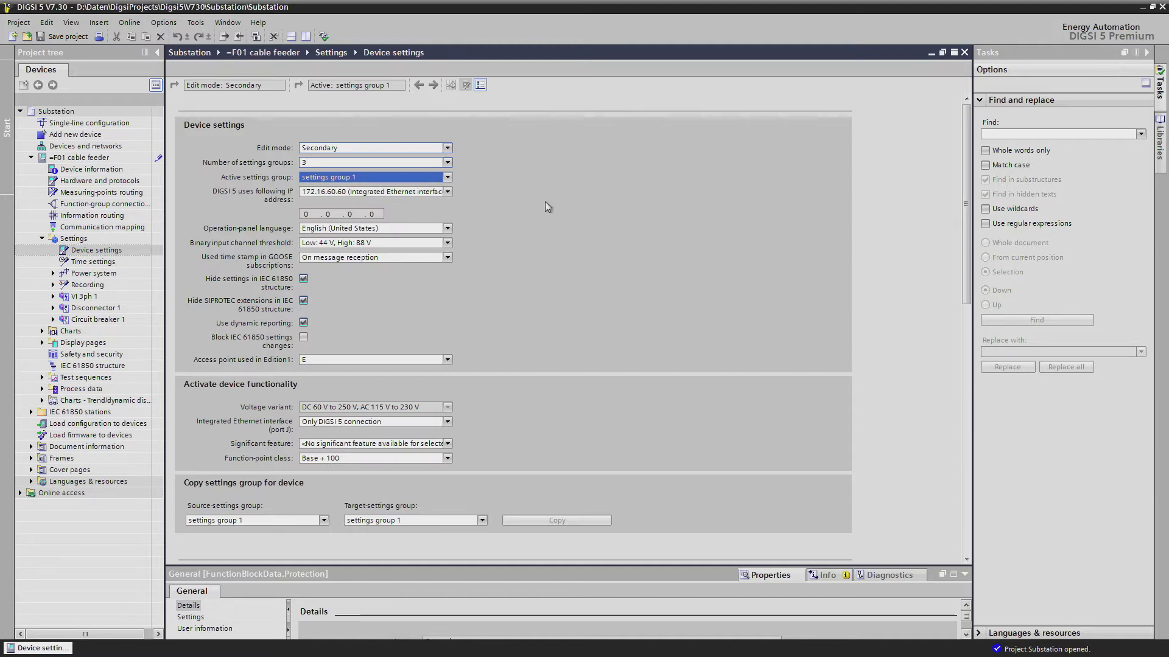
click(446, 243)
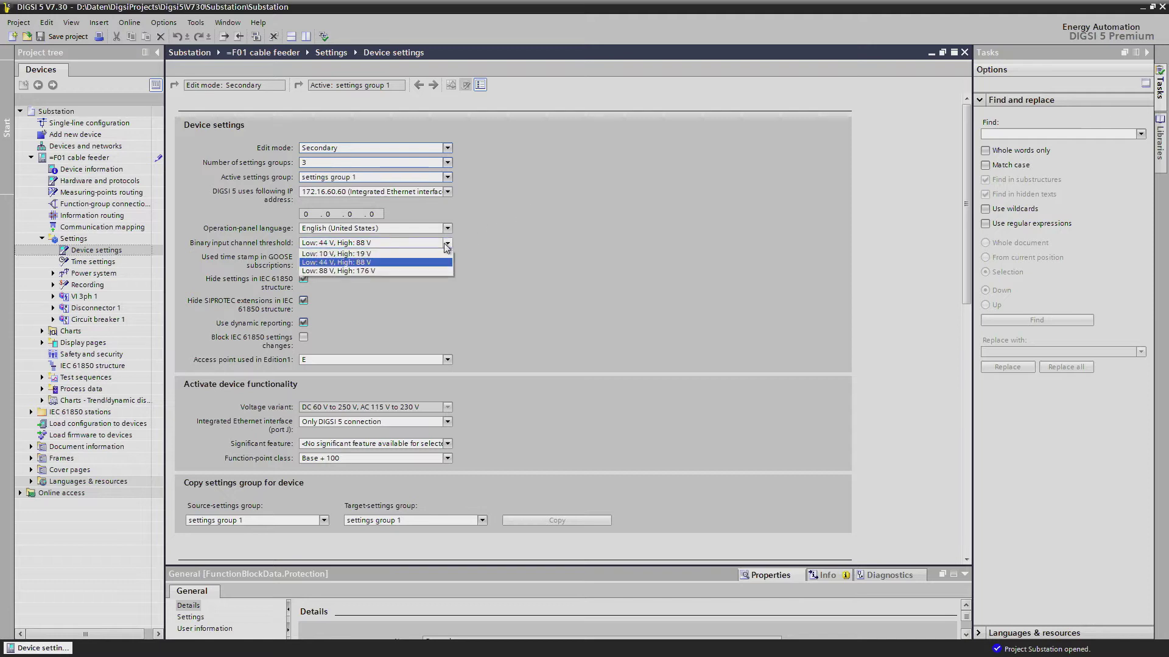
click(341, 254)
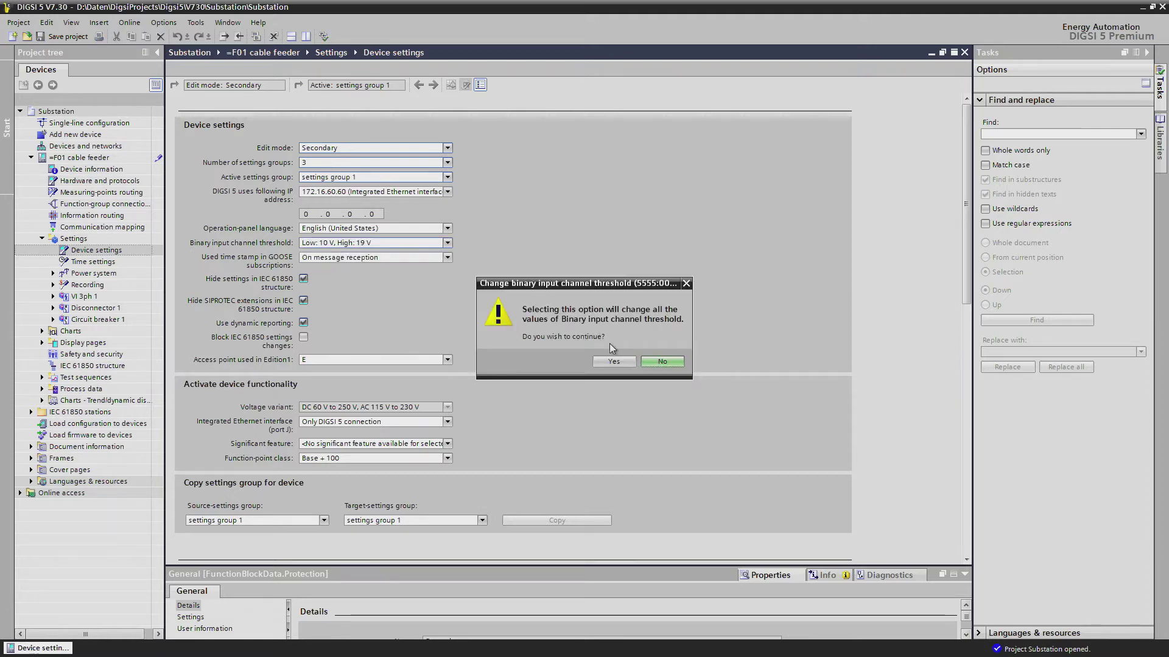
click(611, 367)
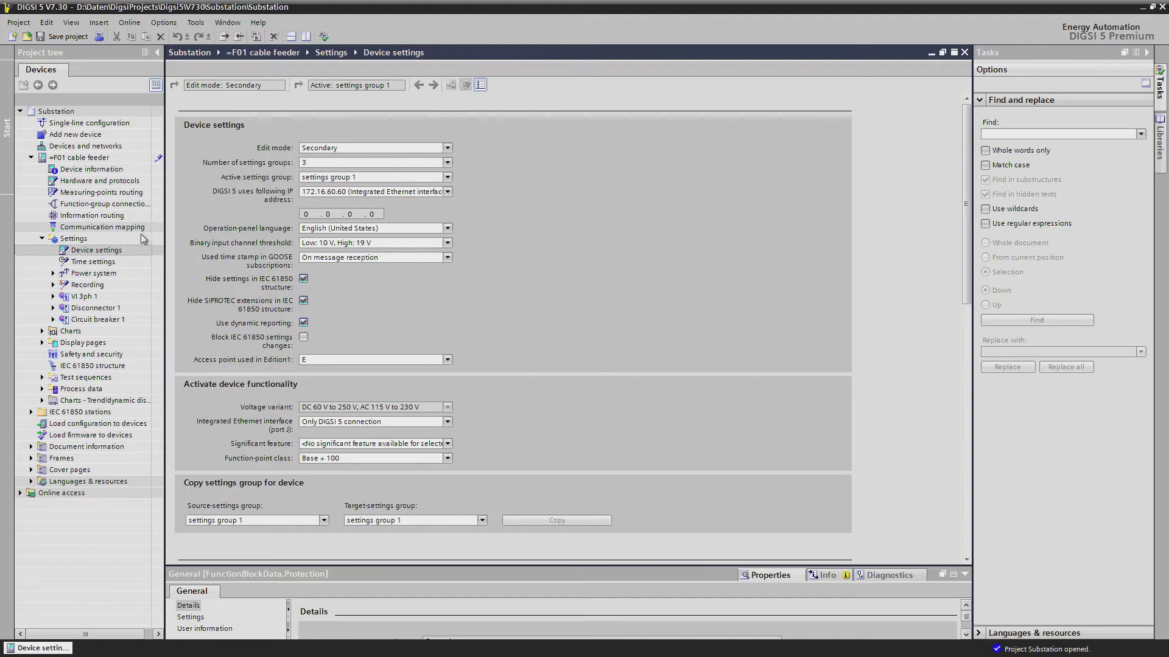
Step: Open the Time settings of the =F01 cable feeder
double_click(100, 266)
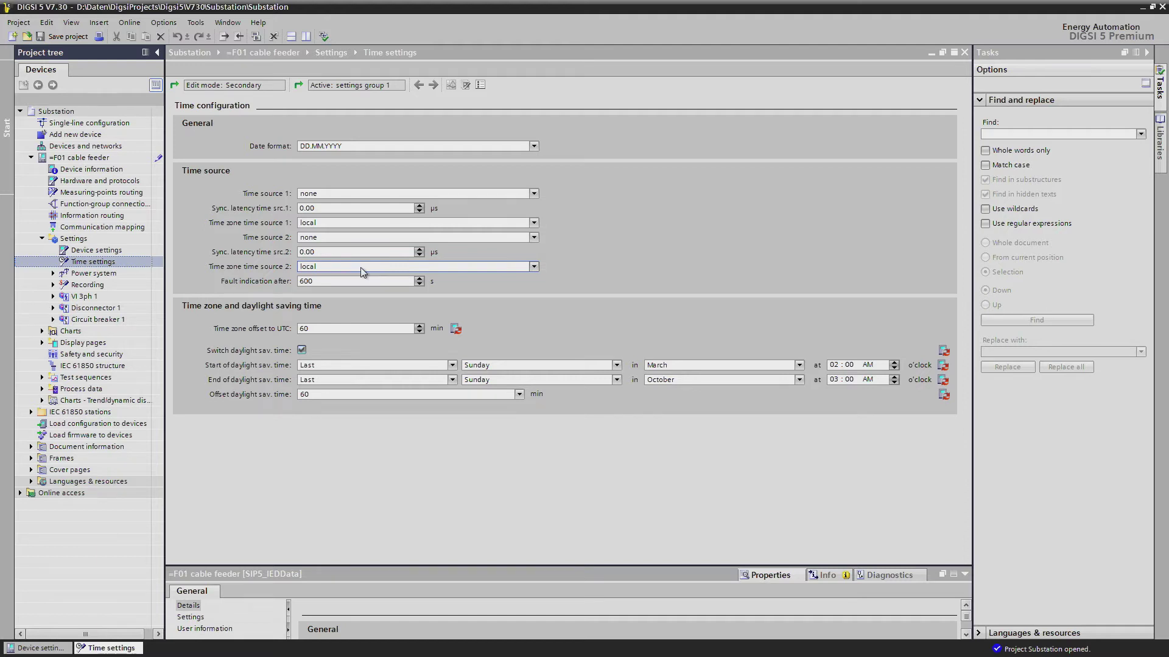
Step: Save the project and open the CT settings of Meas.point I-3ph 1 under Power system
click(965, 52)
key(ctrl+s)
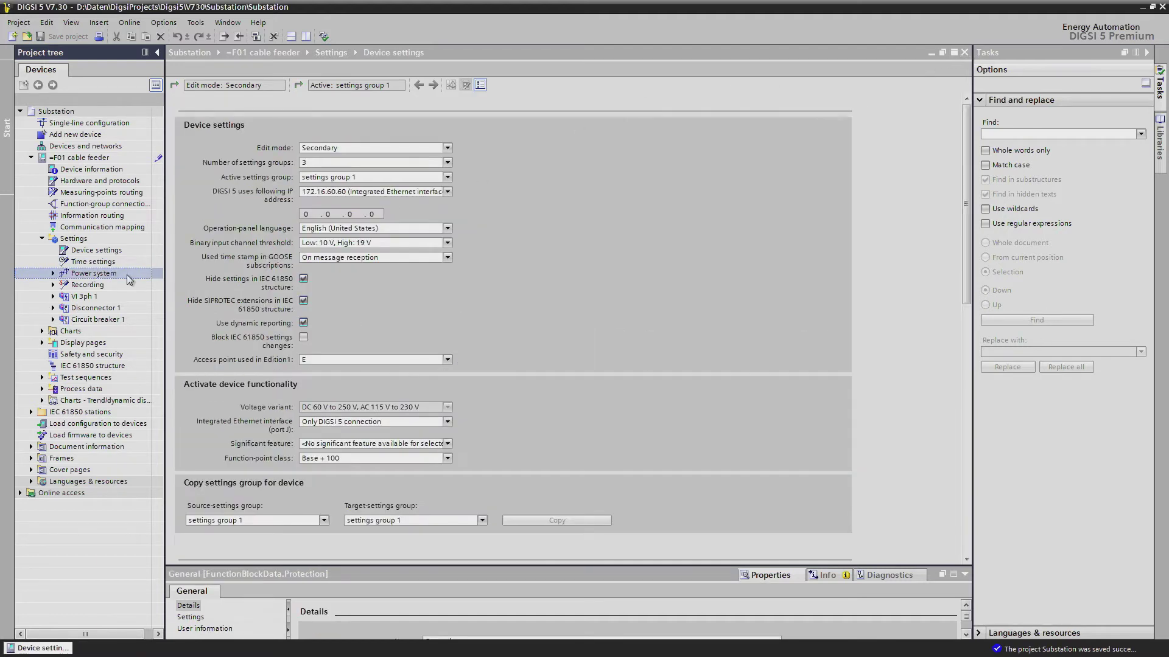
click(53, 274)
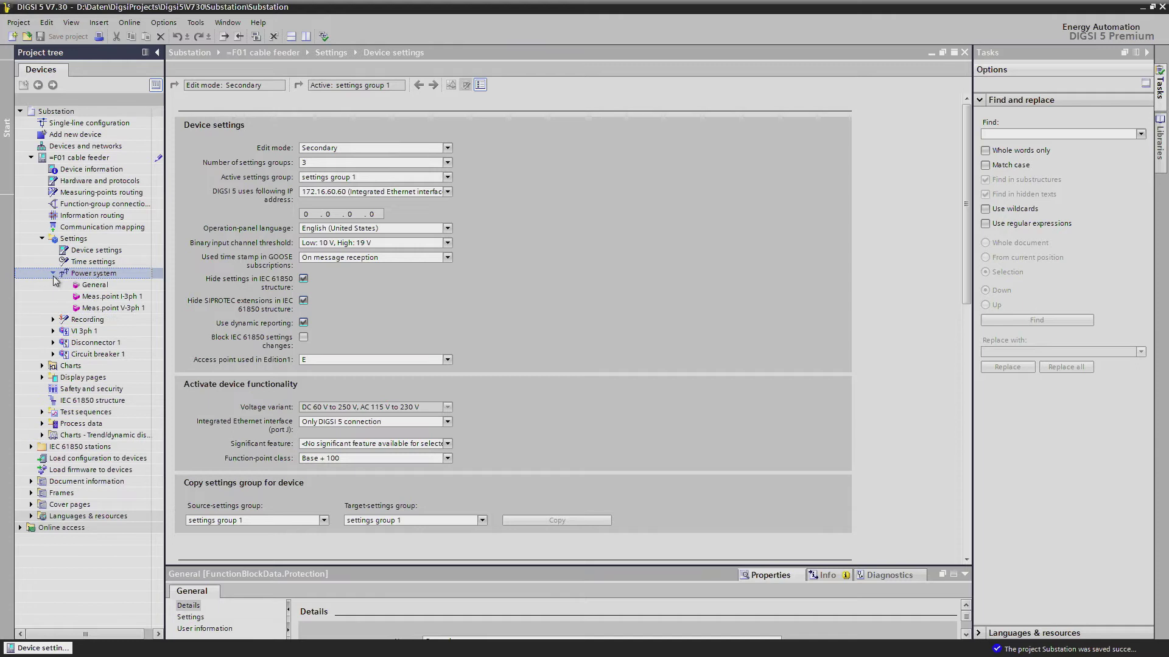
double_click(108, 297)
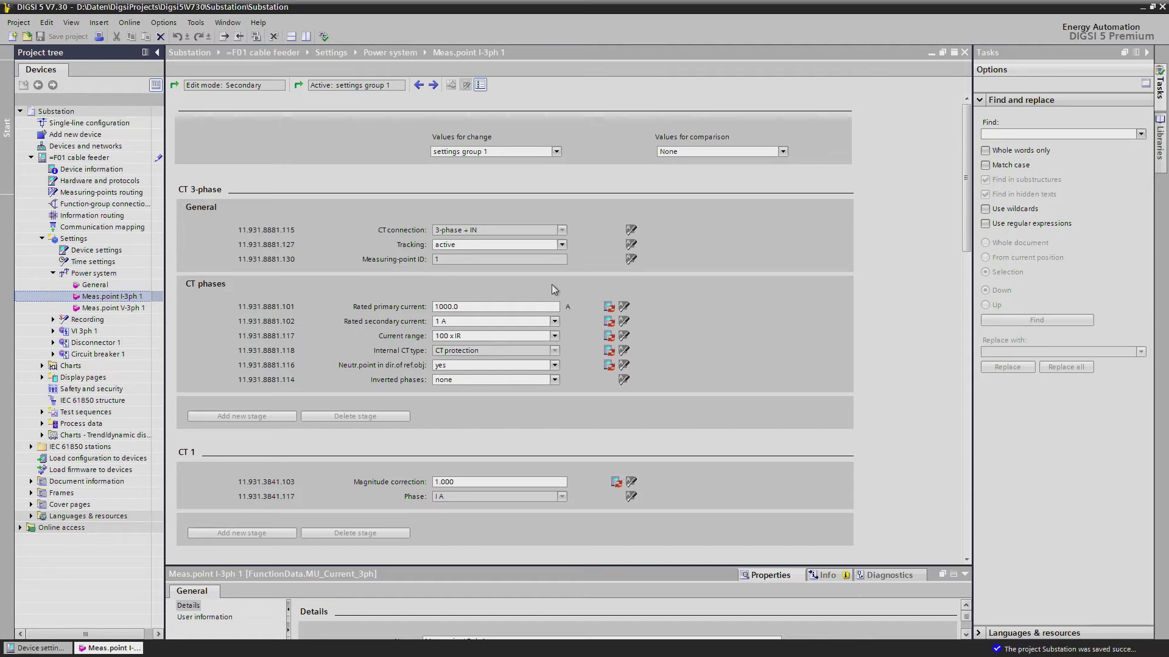
Step: Set the CT rated secondary current to 1 A, accepting the secondary-value adaptation
click(553, 322)
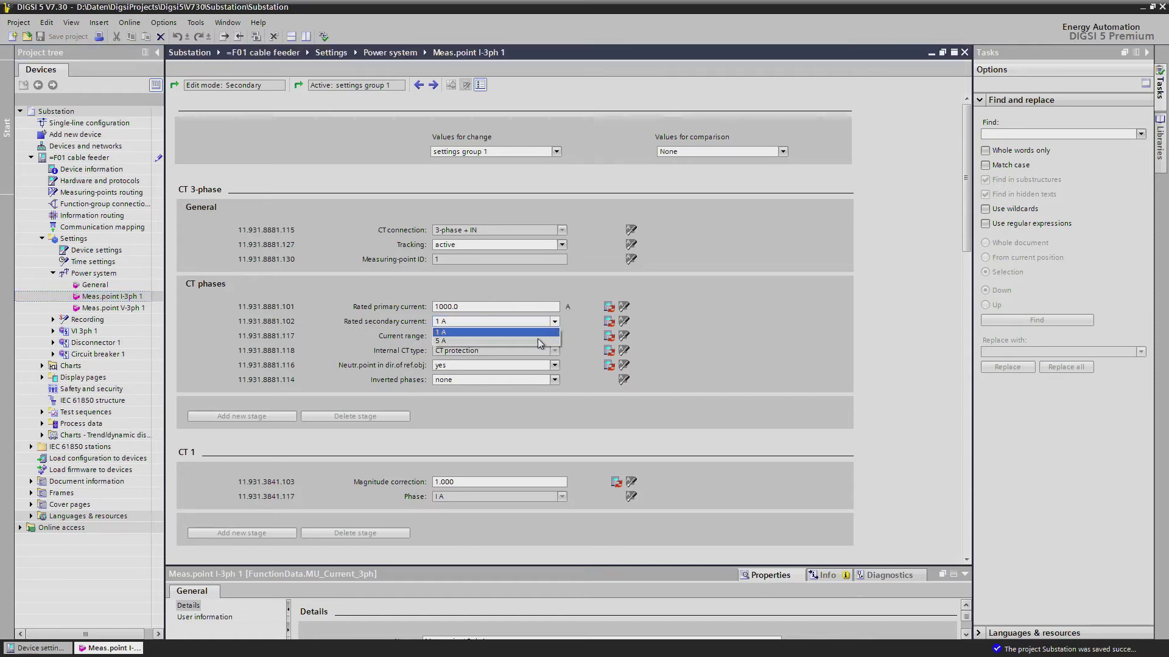
click(538, 333)
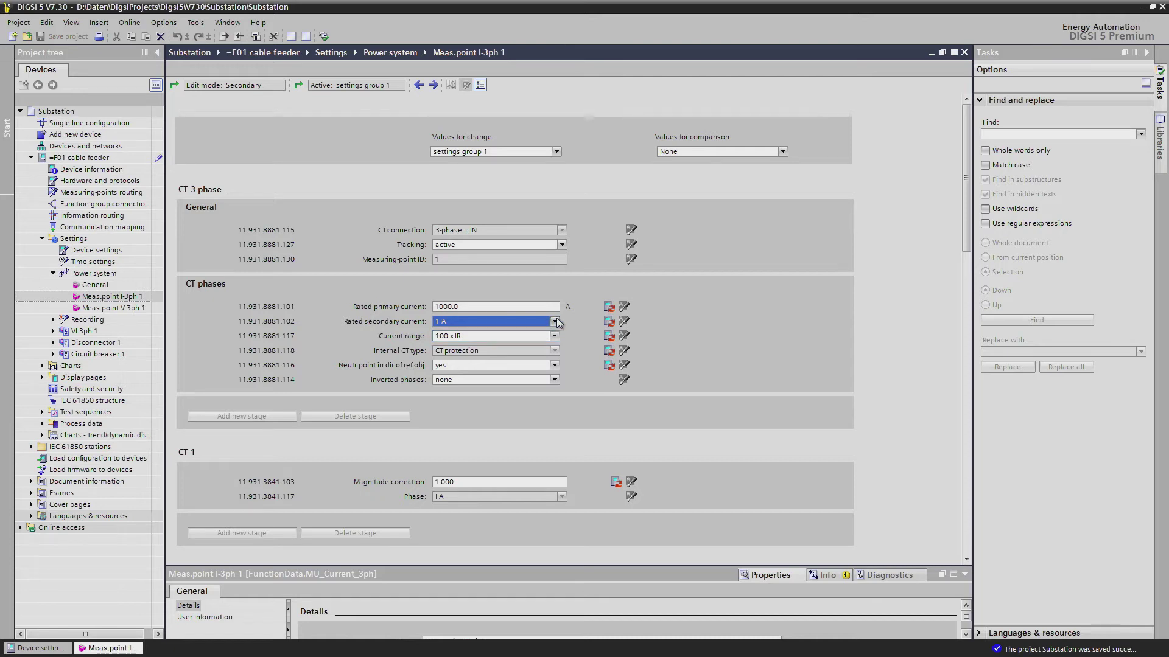
click(554, 322)
click(529, 344)
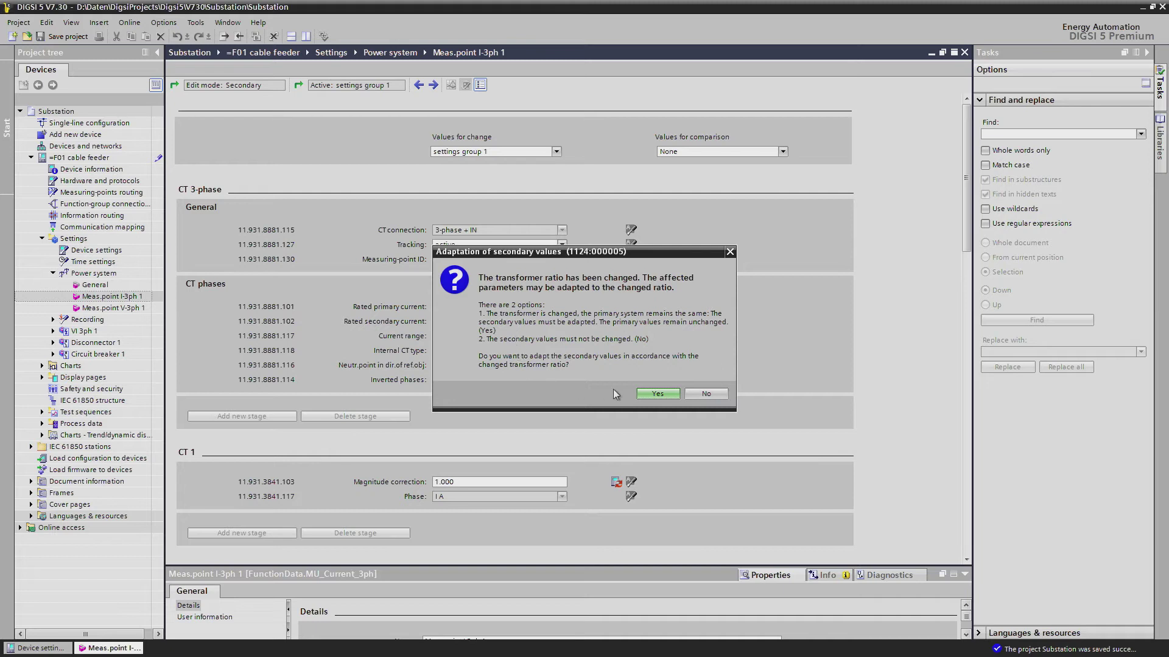
click(651, 396)
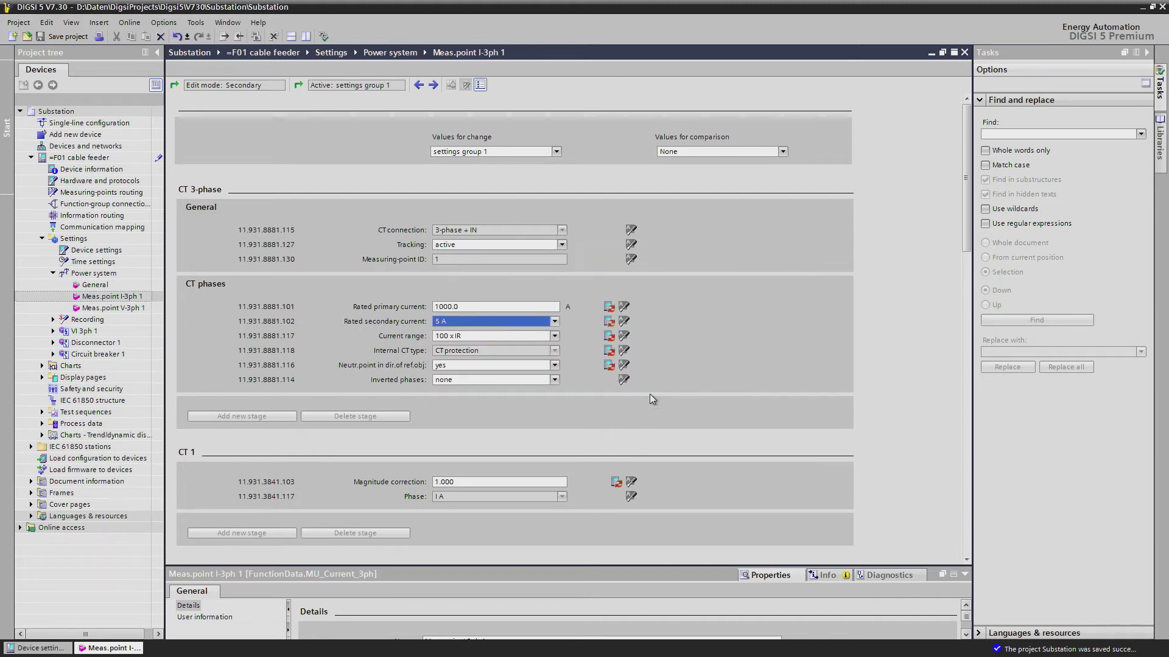
click(554, 322)
click(534, 334)
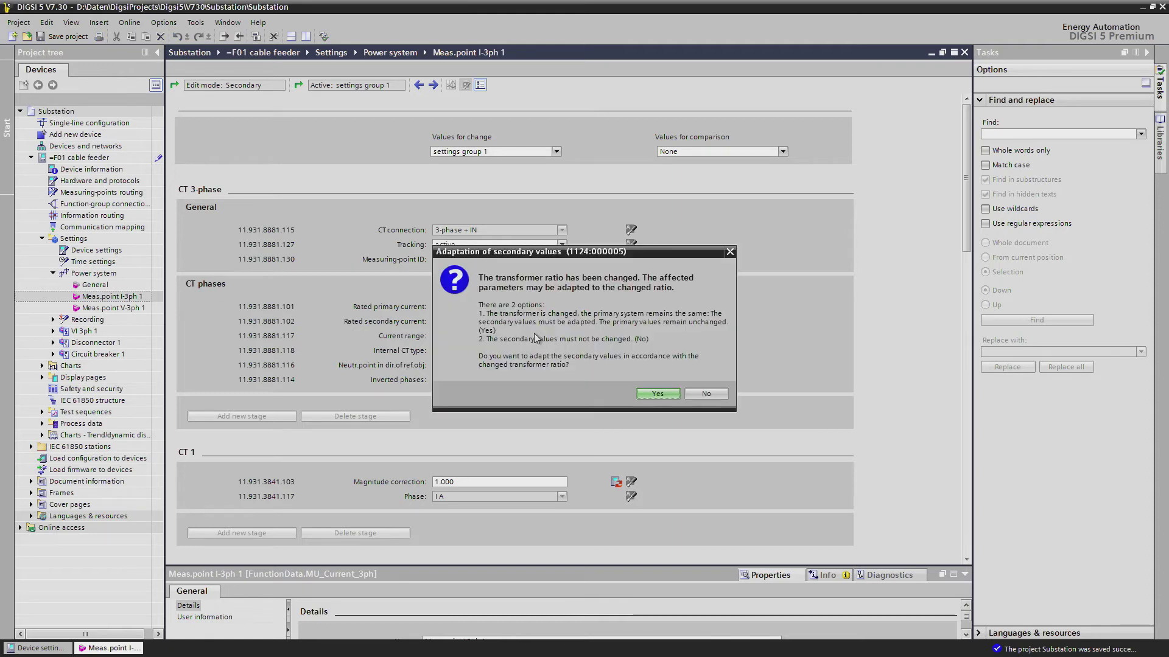
click(639, 393)
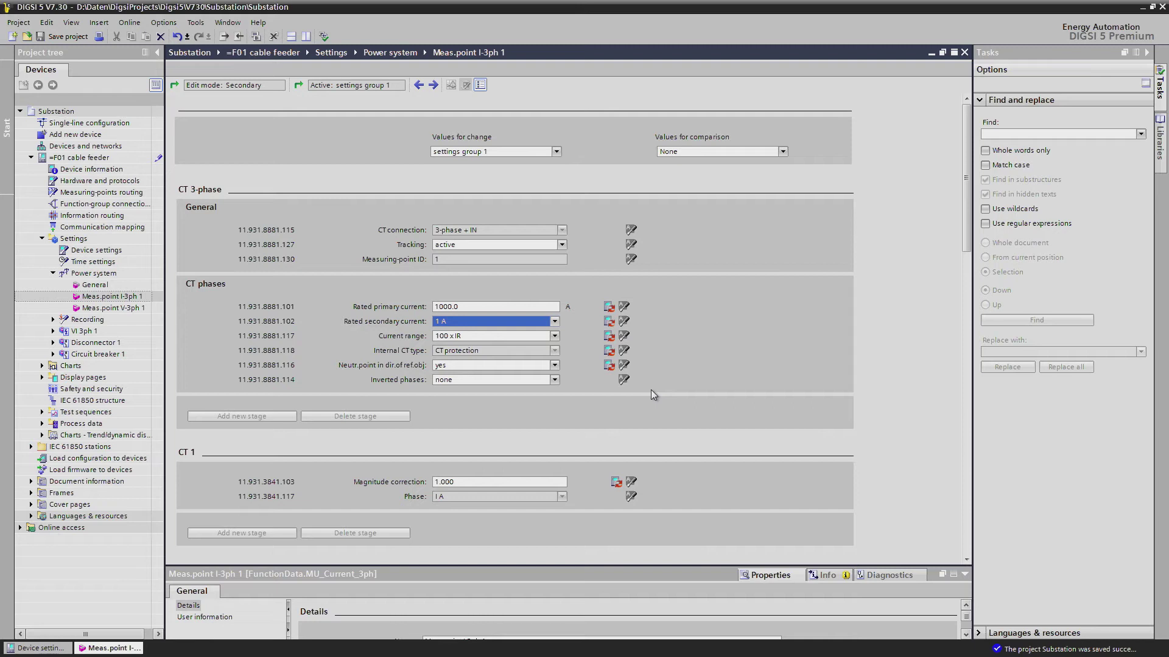
Step: Set the Supv.ADC sum I supervision Mode to on
drag(966, 242, 964, 457)
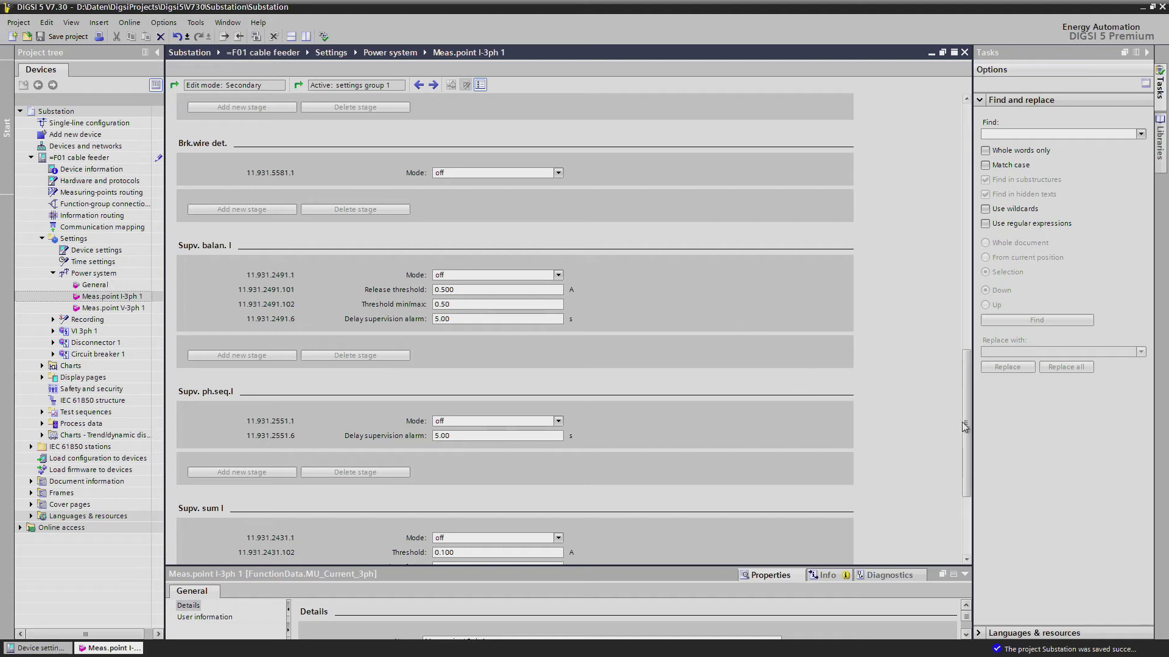
drag(966, 423, 967, 481)
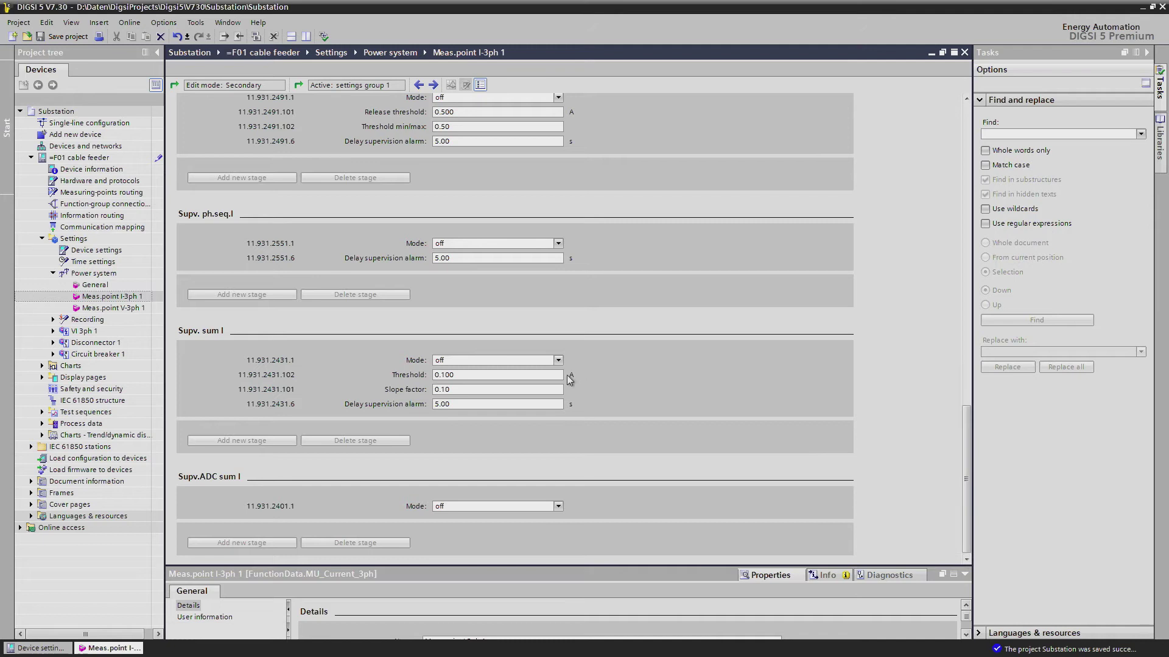
click(559, 506)
click(494, 532)
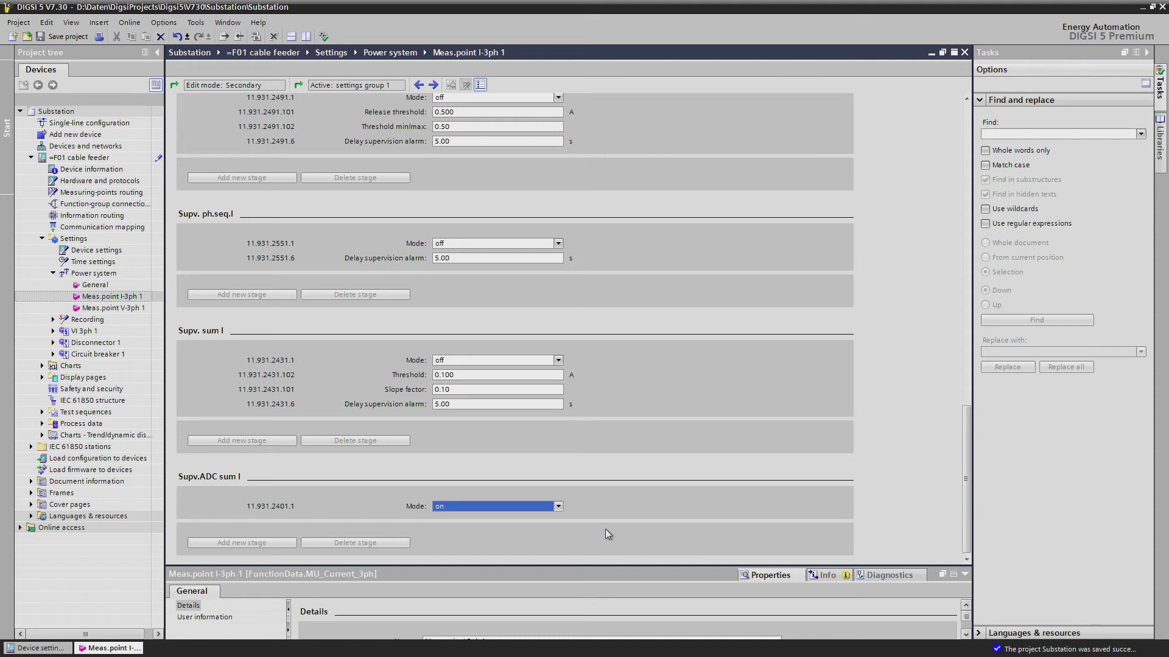
Step: Set the fault recorder sampling frequency to 2 kHz, then close the Fault recorder and Device settings editors
click(103, 332)
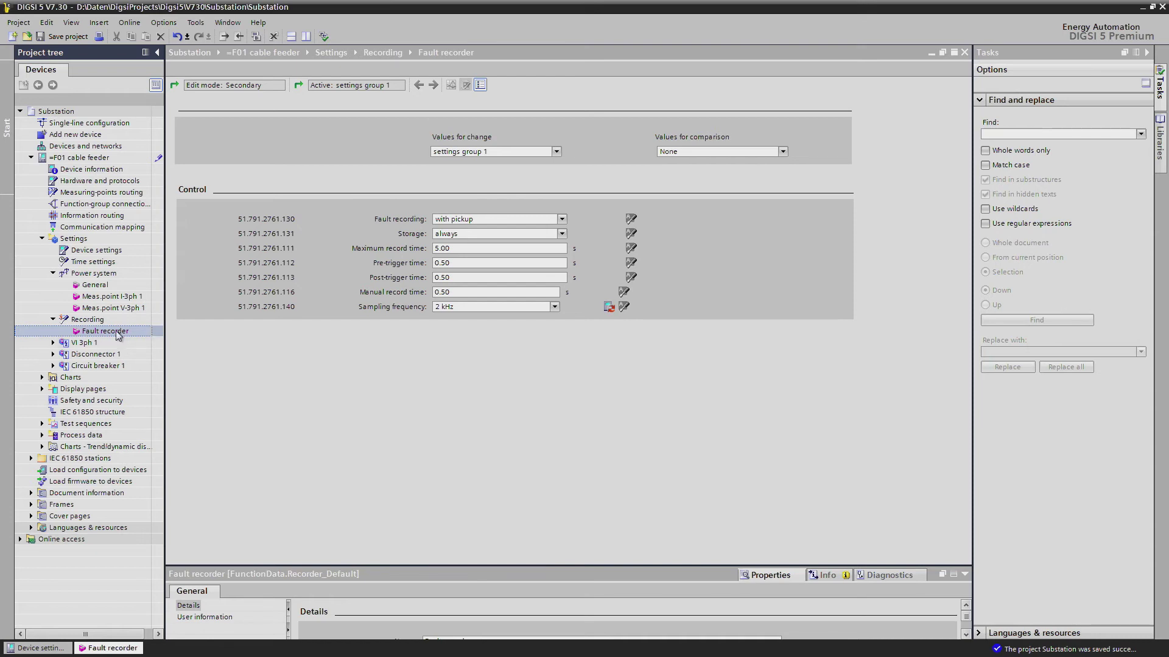
click(554, 307)
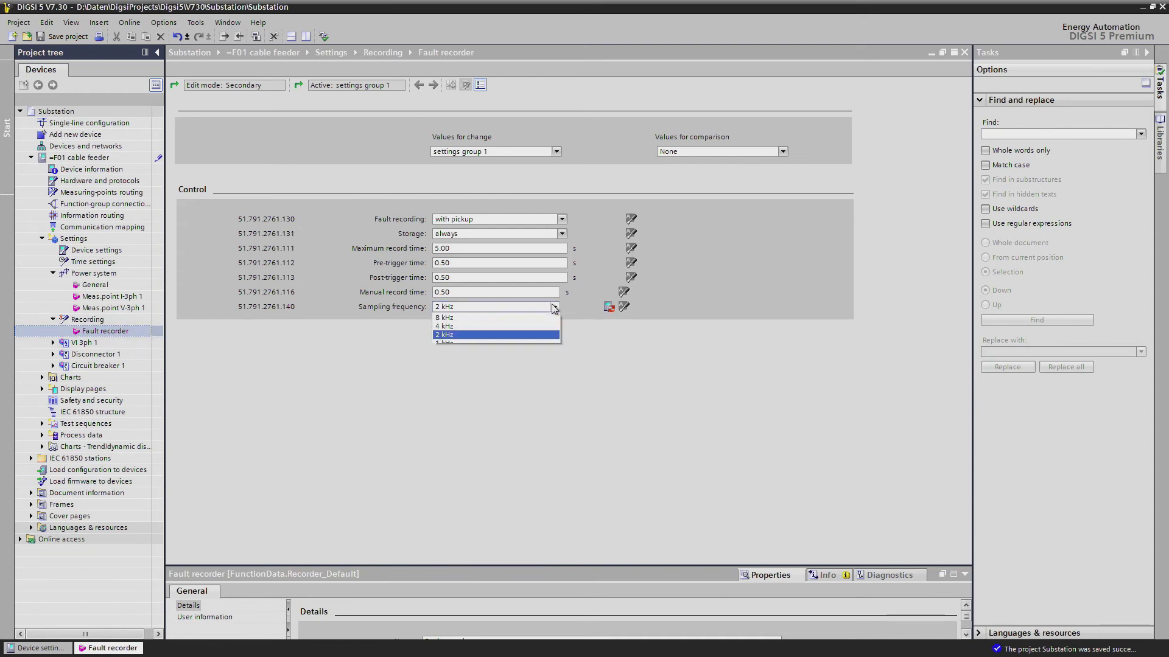
click(481, 336)
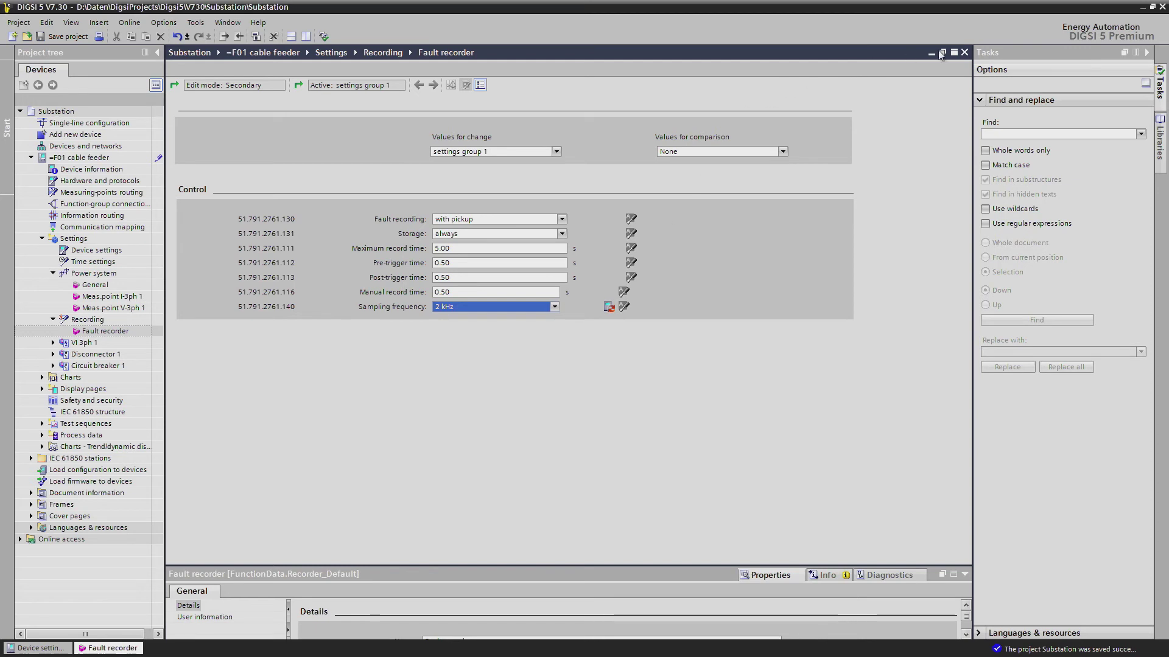
click(964, 52)
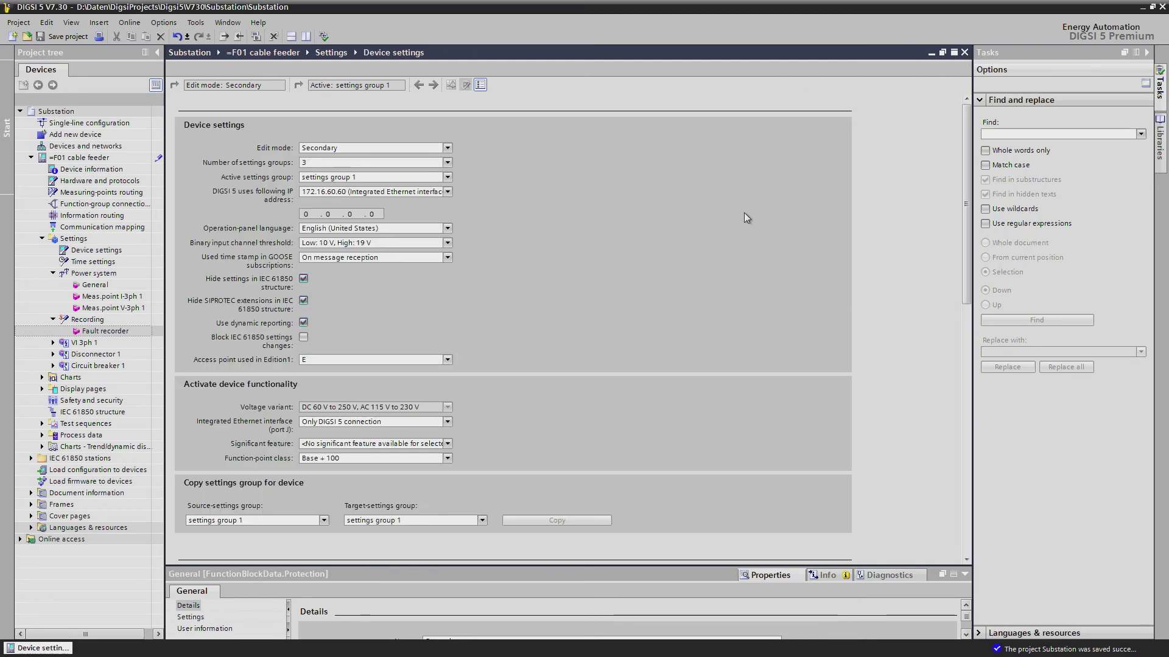
click(964, 52)
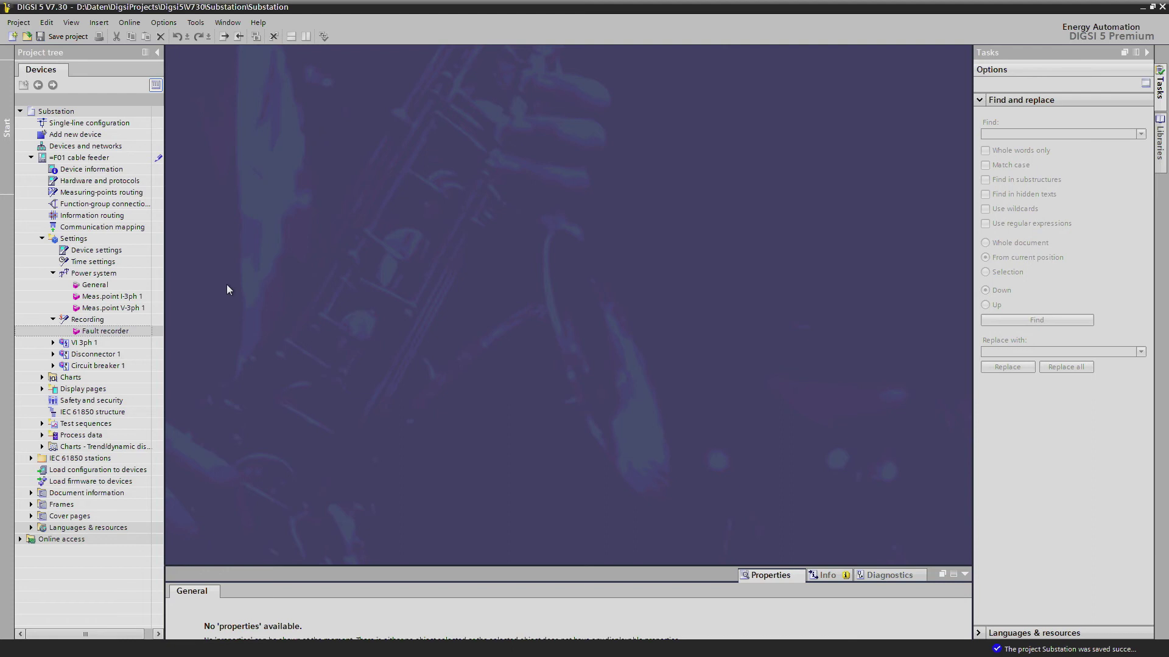
Step: Open the 50/51 OC-3ph-B1 overcurrent settings inside the VI 3ph 1 function group
click(116, 343)
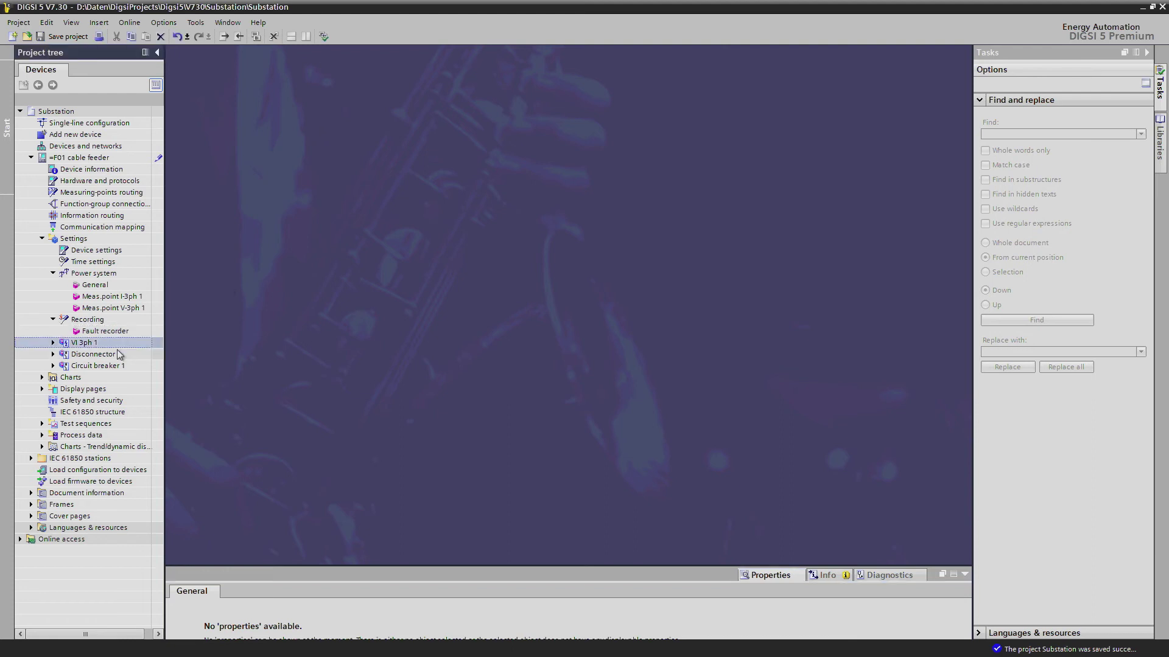
click(53, 343)
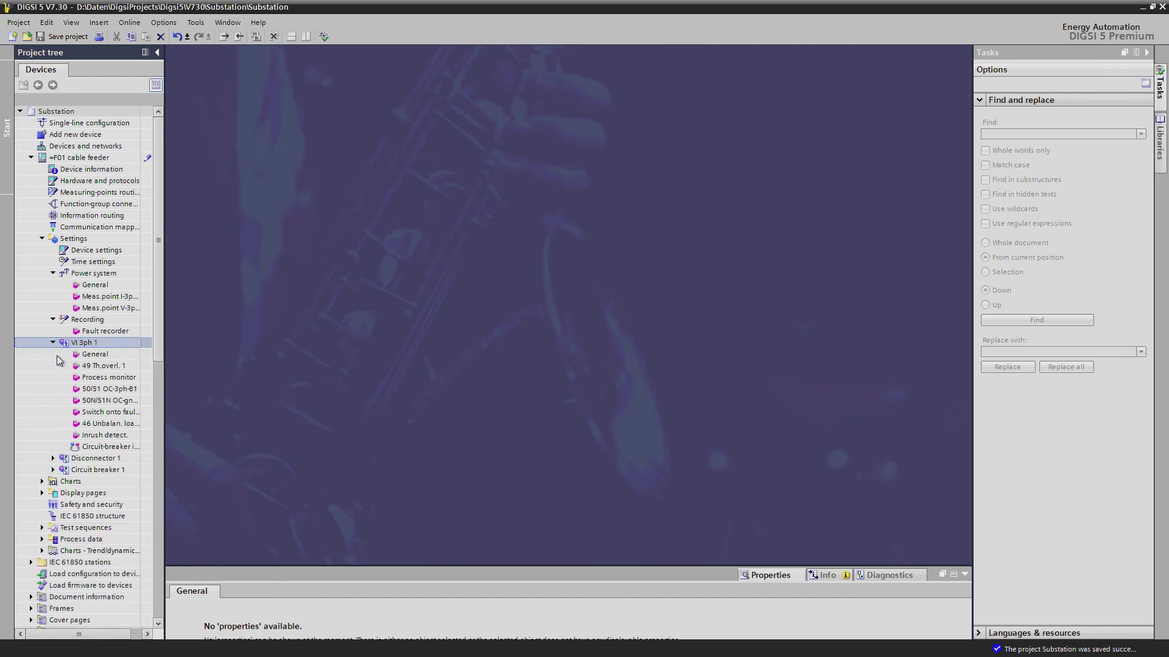
click(92, 390)
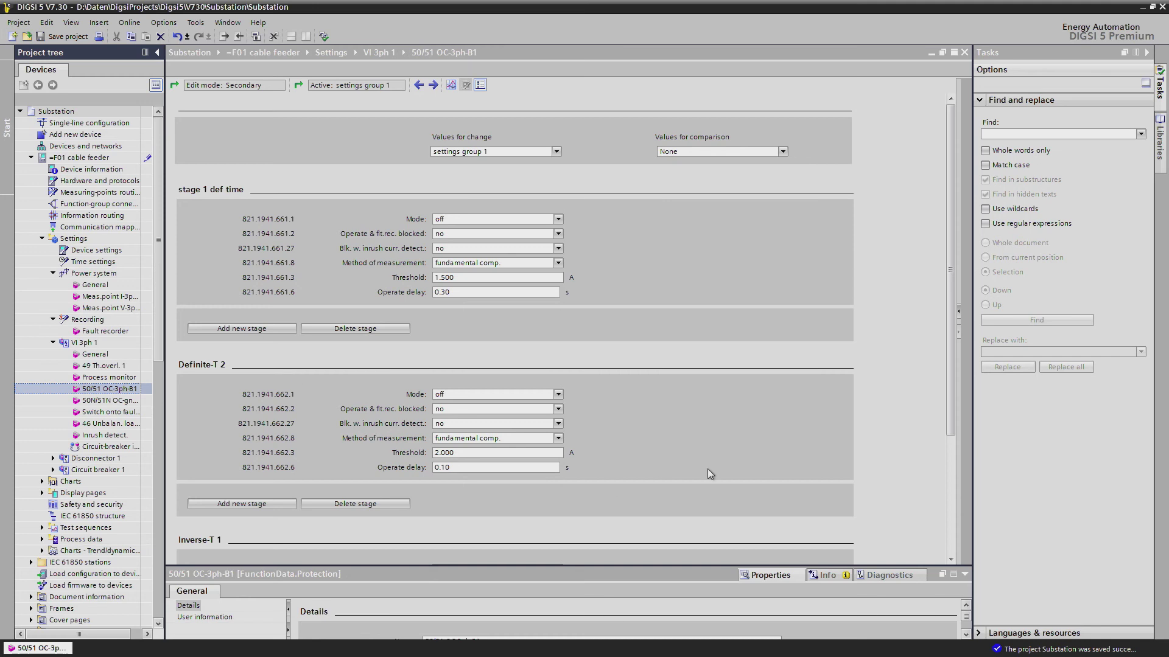
drag(953, 356, 953, 488)
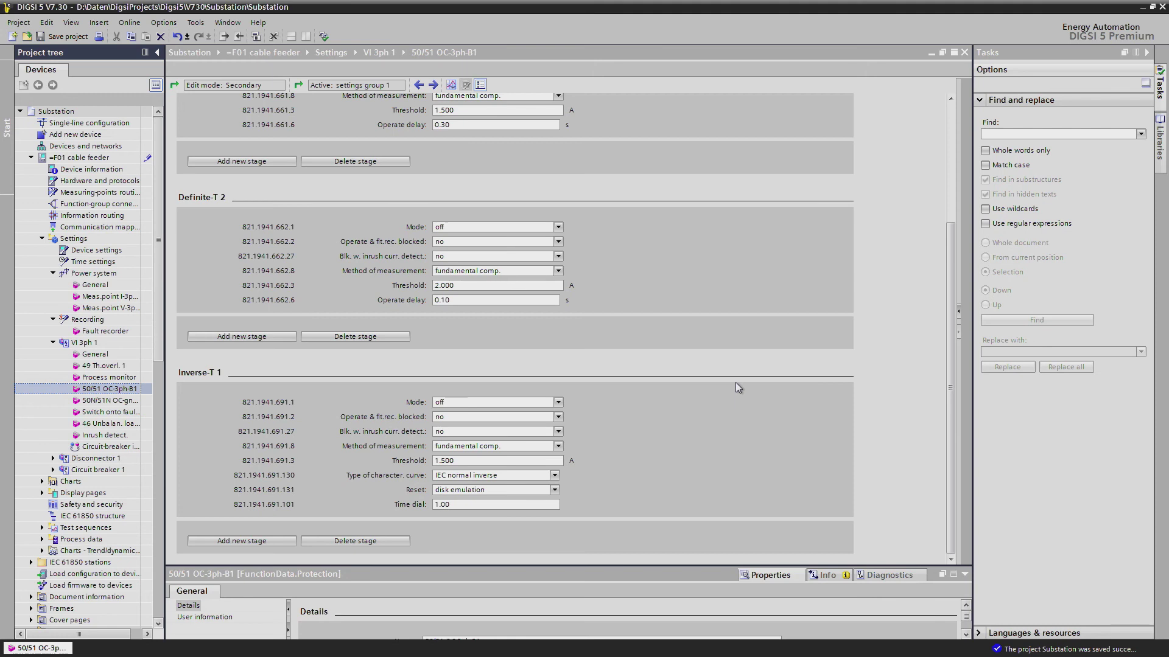
Step: Add a Definite-T stage, then delete the new Definite-T 3 stage again
click(245, 339)
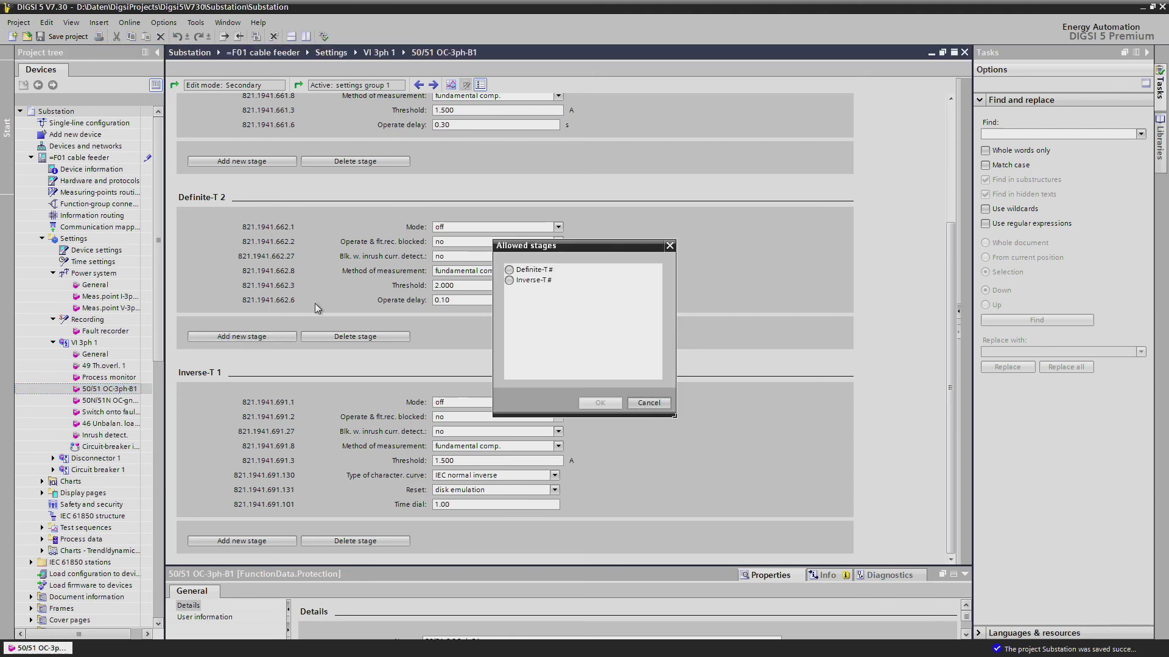
click(510, 271)
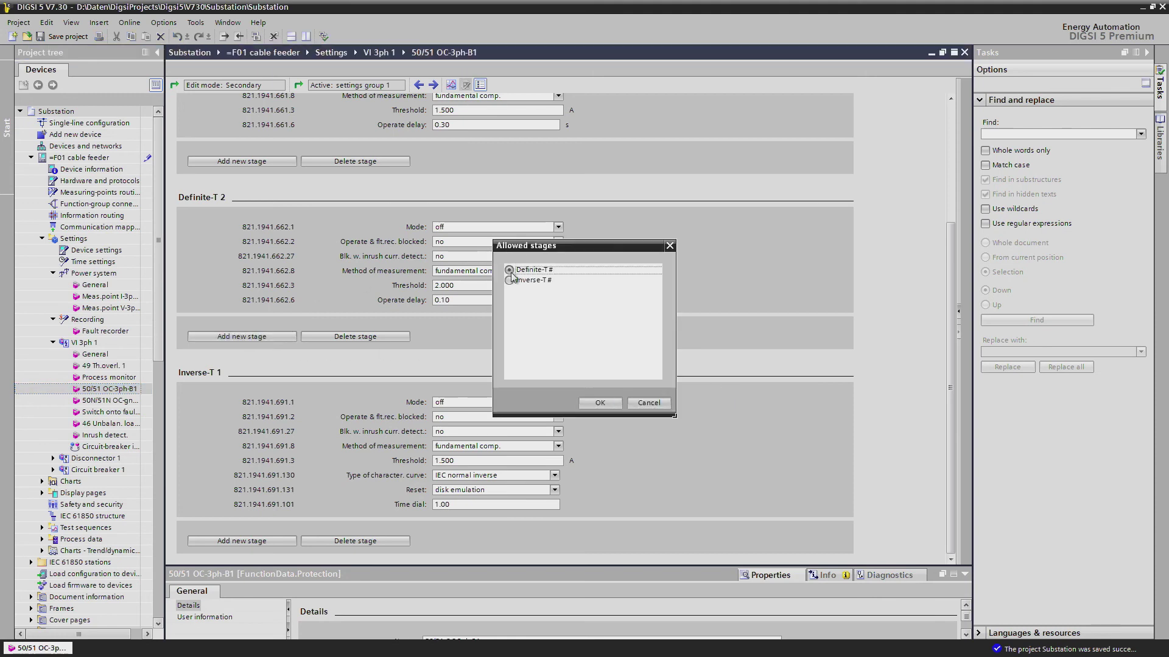
click(599, 403)
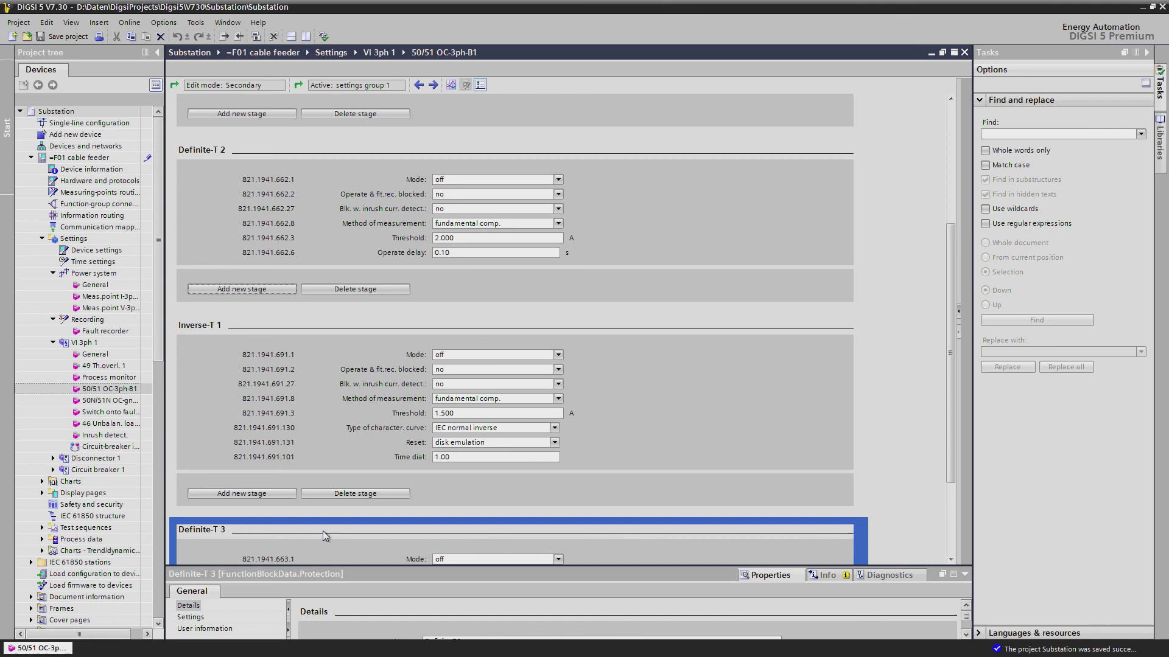
scroll(365, 414, down, 3)
right_click(323, 415)
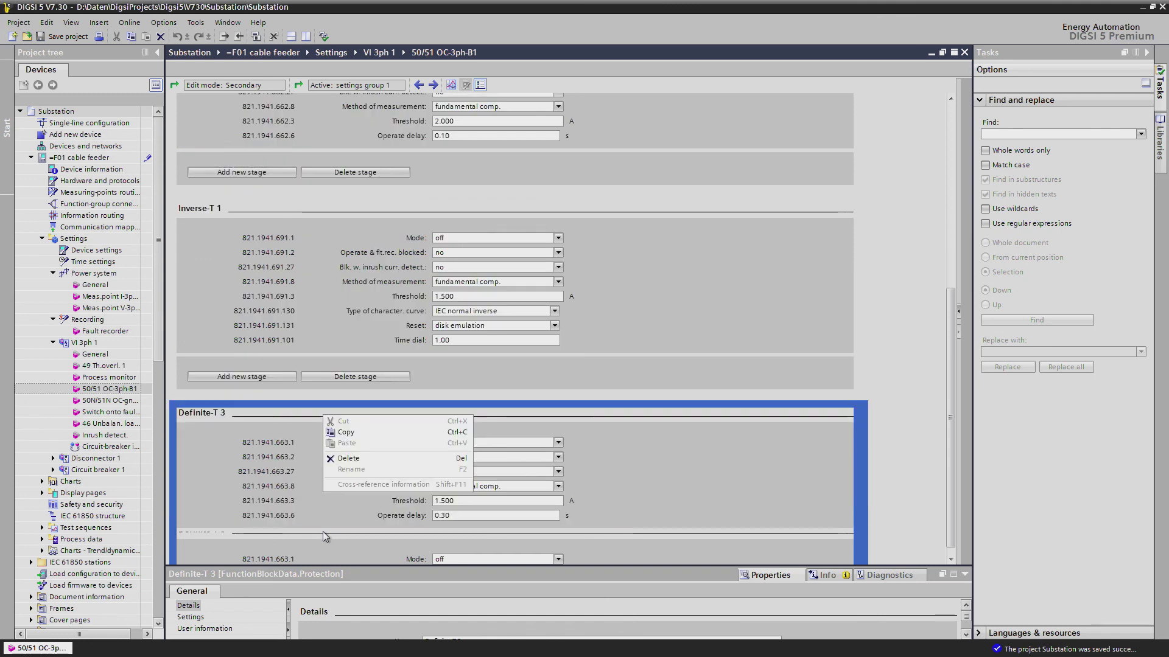
click(344, 462)
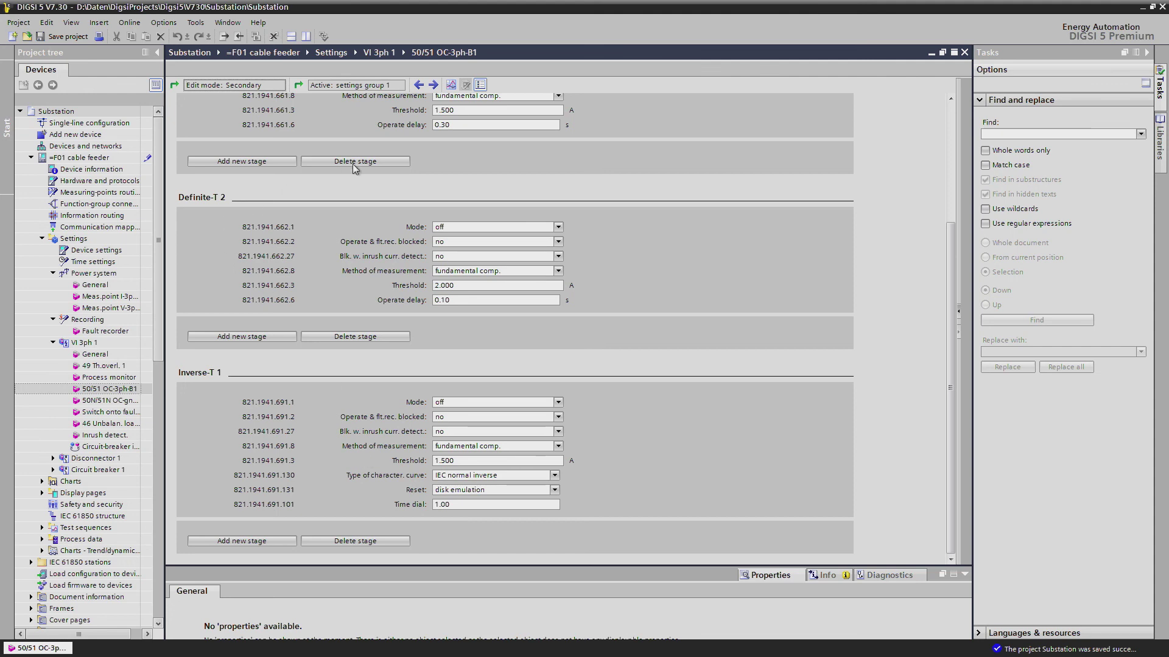
Step: Display the trip-time characteristic diagram for the 50/51 OC-3ph-B1 stages
click(451, 85)
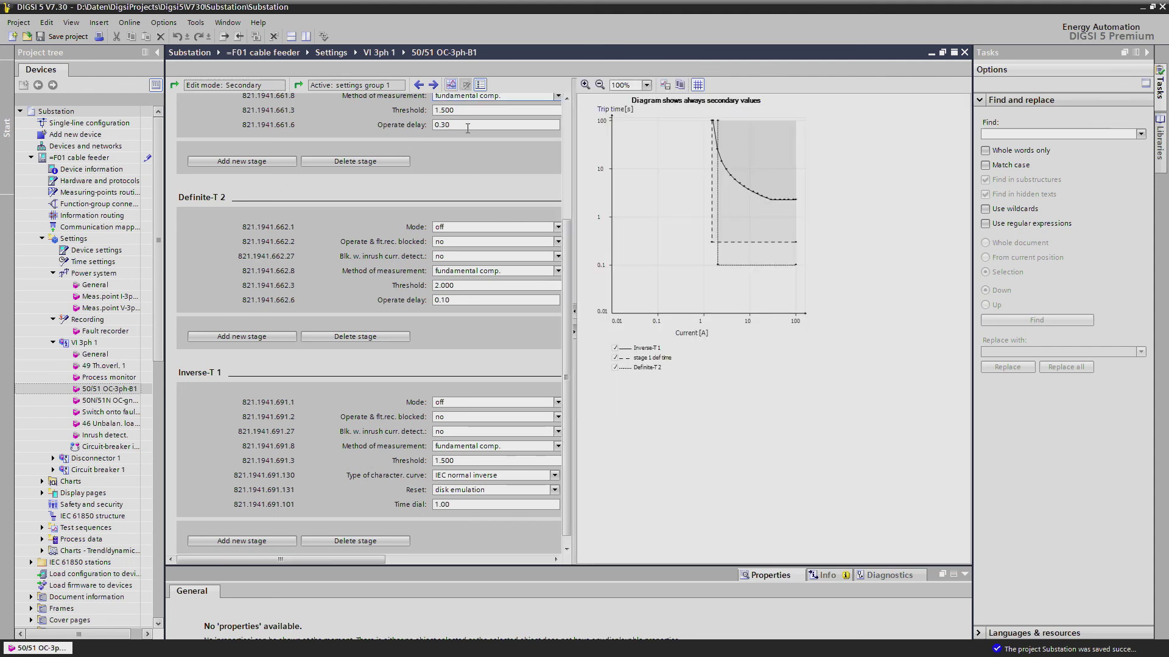